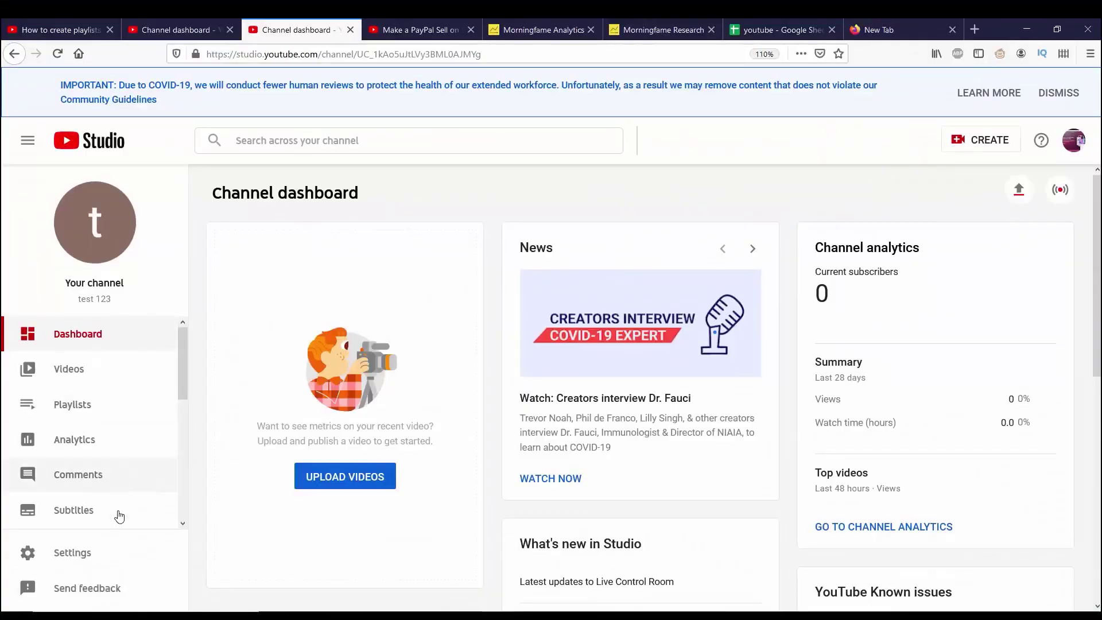
Open the Channel settings' Feature eligibility tab to see which channel features are unlocked.
{"action": "left_click", "coordinate": [99, 551]}
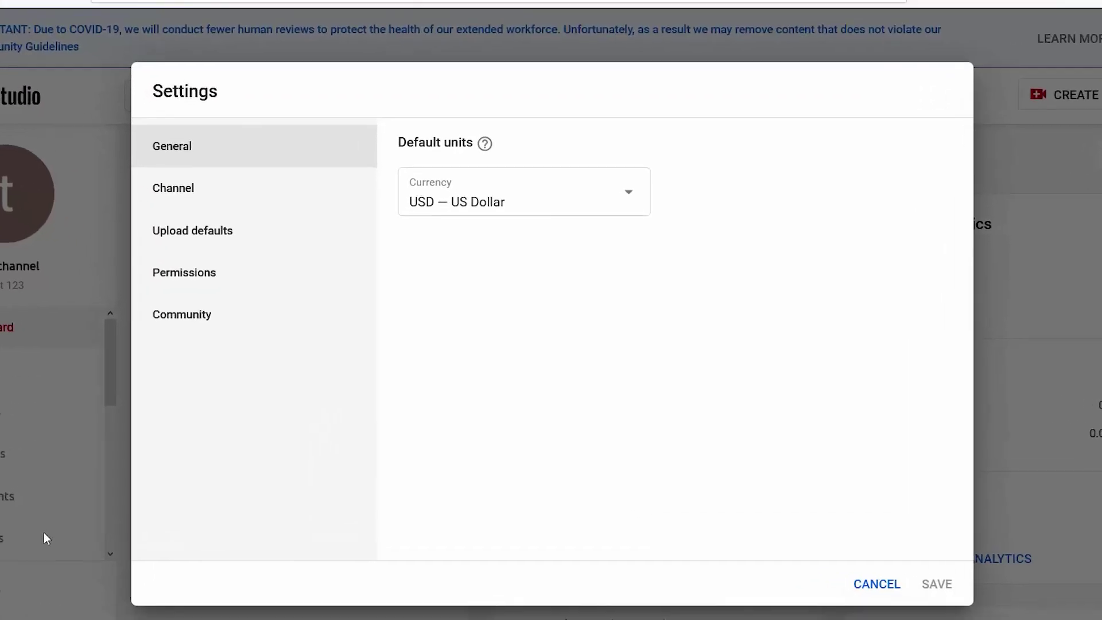
{"action": "left_click", "coordinate": [224, 199]}
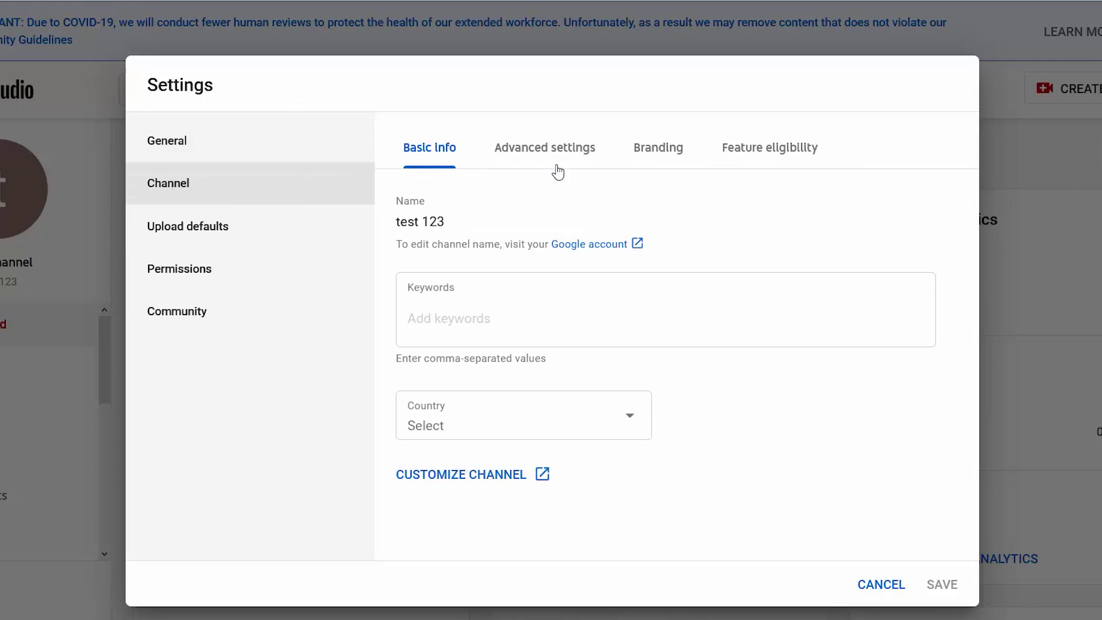
{"action": "left_click", "coordinate": [751, 153]}
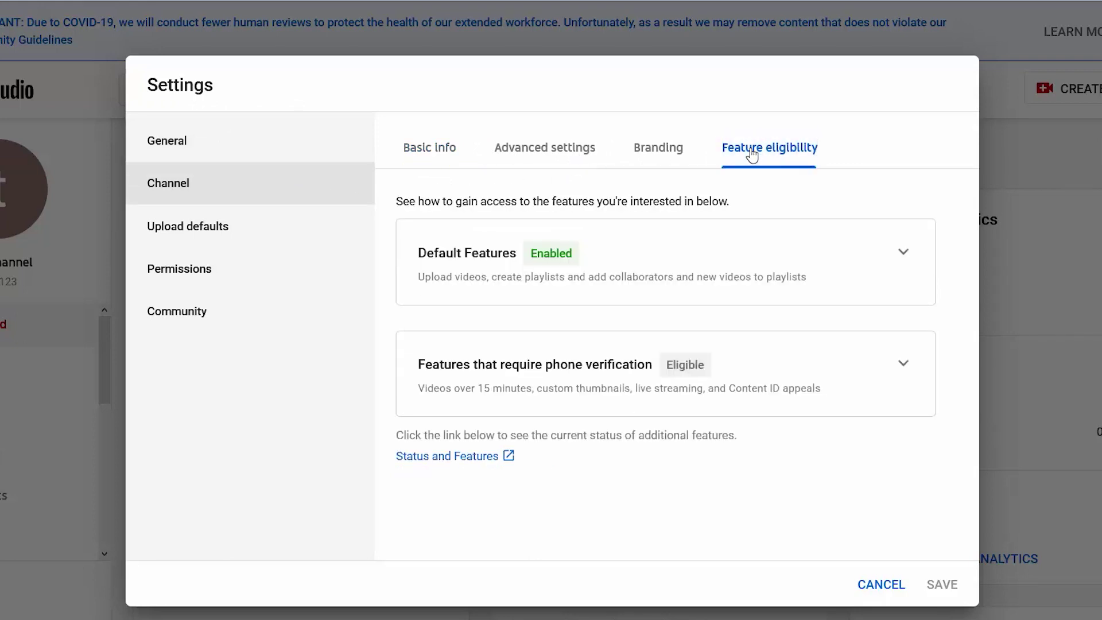
Expand 'Features that require phone verification' to see that phone number verification is required.
{"action": "left_click", "coordinate": [906, 256]}
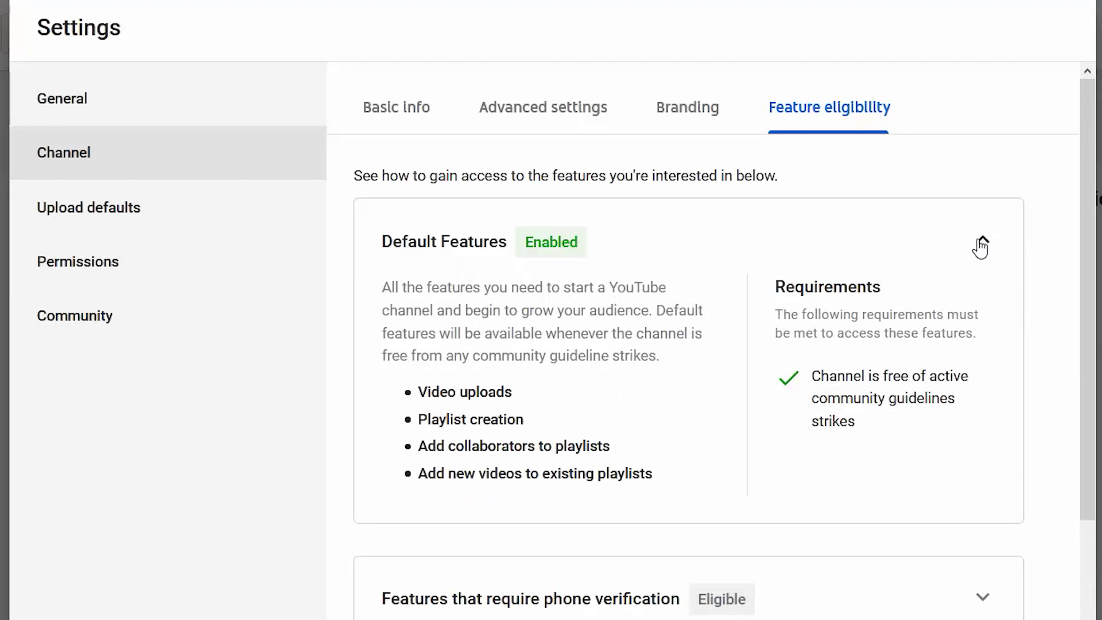
{"action": "left_click", "coordinate": [983, 241]}
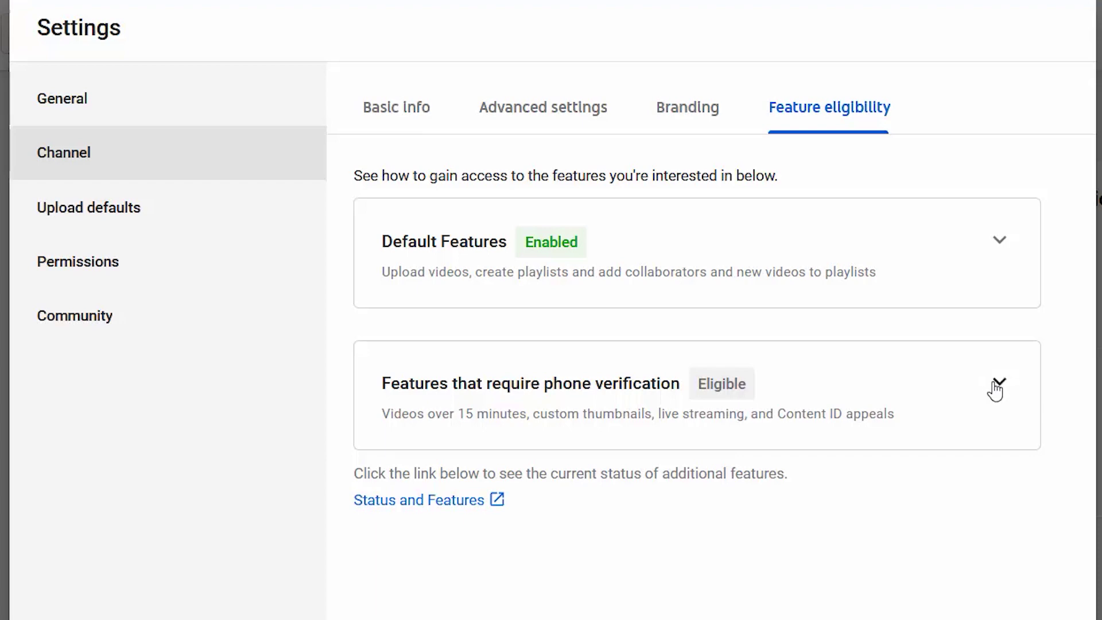
{"action": "left_click", "coordinate": [997, 385]}
{"action": "scroll", "coordinate": [1042, 372], "scroll_direction": "down", "scroll_amount": 1}
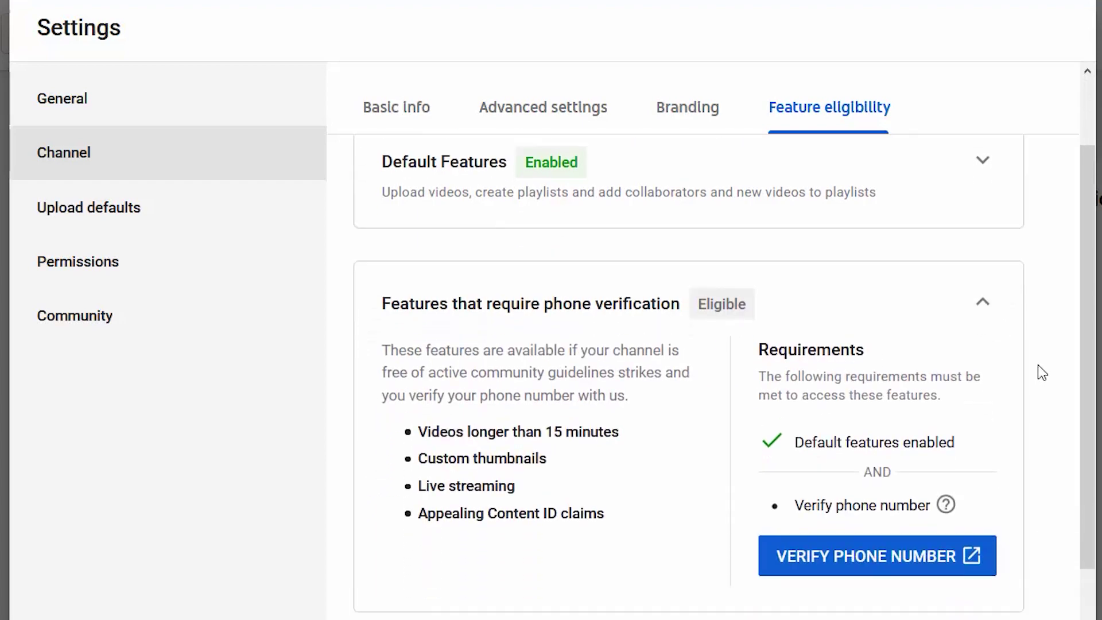
{"action": "scroll", "coordinate": [1043, 373], "scroll_direction": "down", "scroll_amount": 1}
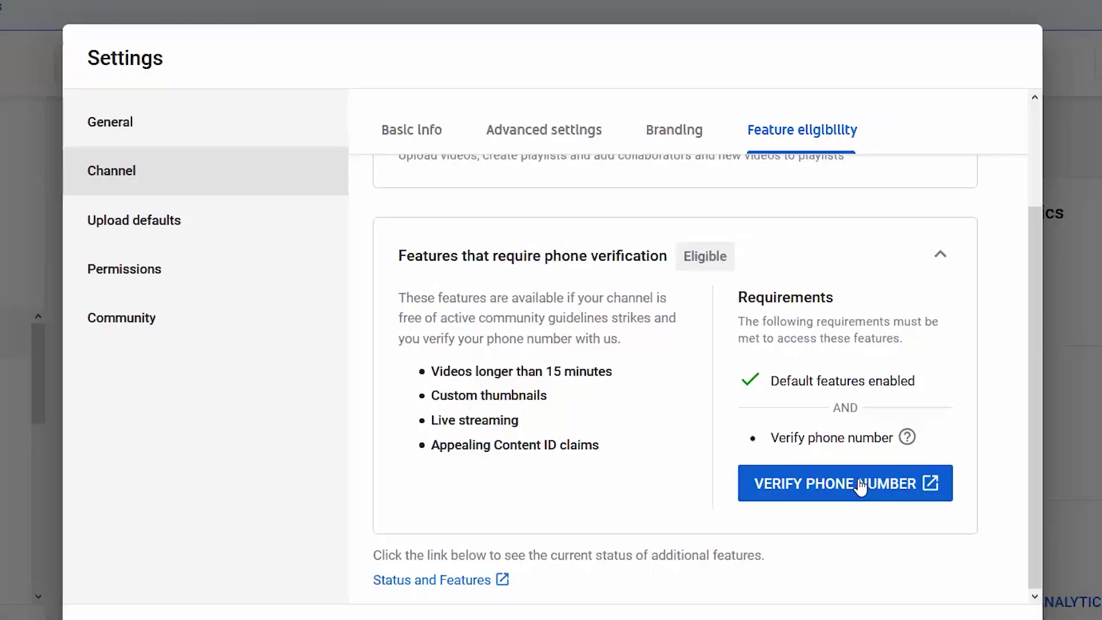
Start phone verification, keeping United States as the country.
{"action": "left_click", "coordinate": [894, 503]}
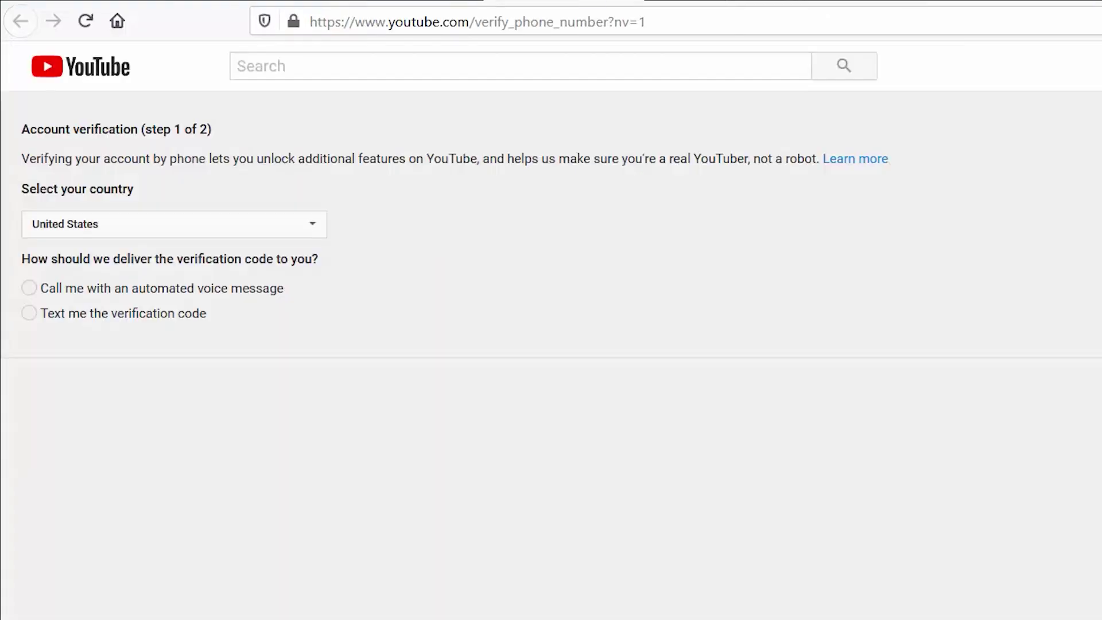
{"action": "left_click", "coordinate": [315, 239]}
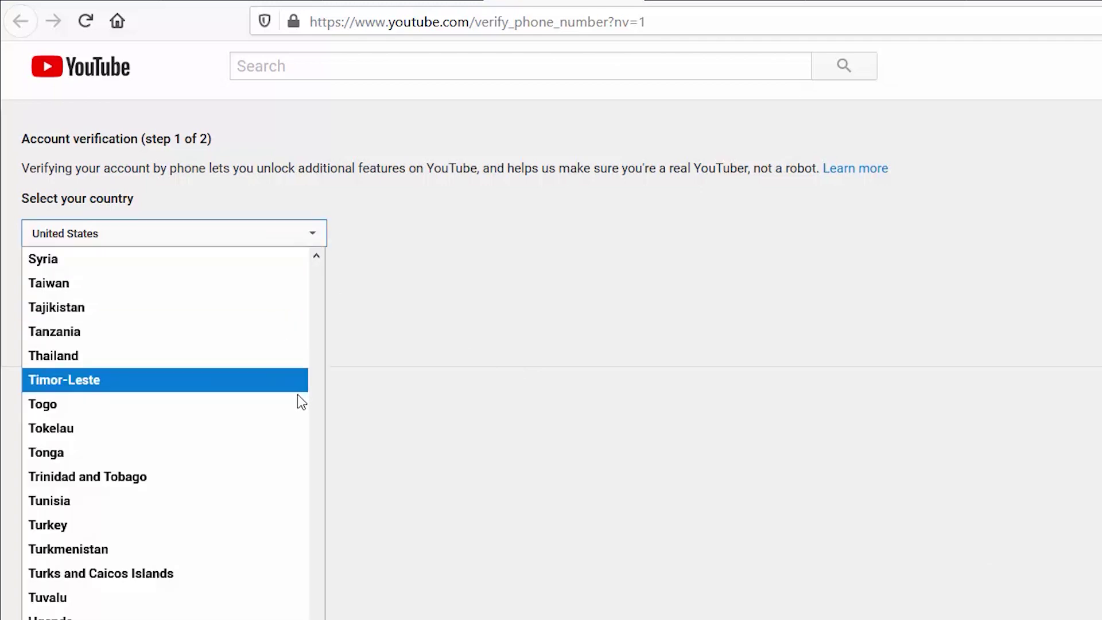
{"action": "scroll", "coordinate": [295, 401], "scroll_direction": "up", "scroll_amount": 7}
{"action": "scroll", "coordinate": [297, 390], "scroll_direction": "up", "scroll_amount": 12}
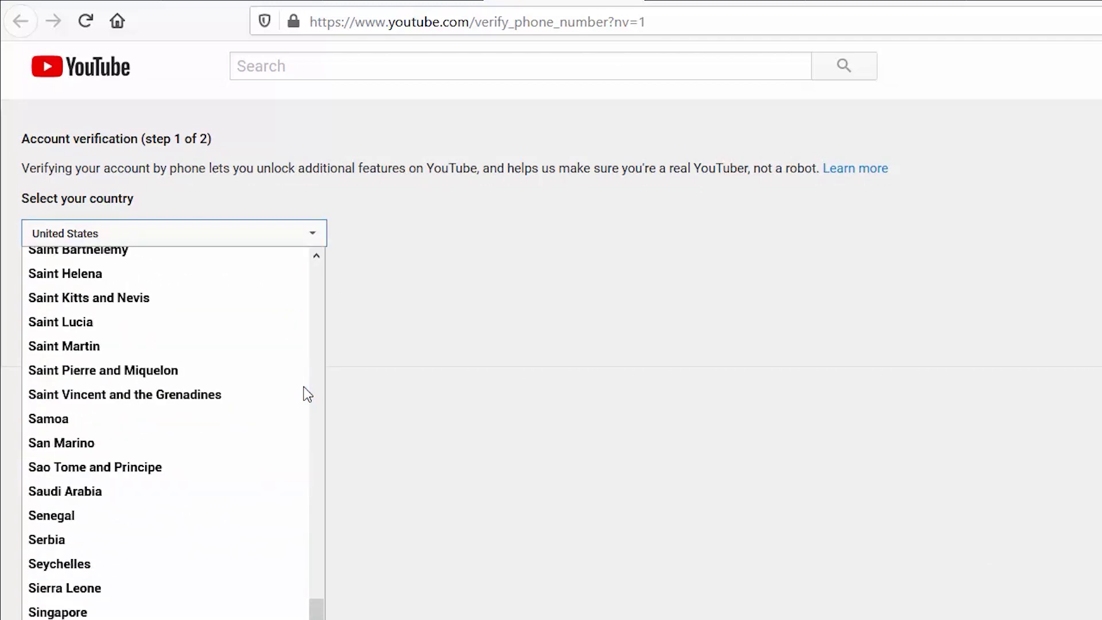
{"action": "left_click", "coordinate": [493, 368]}
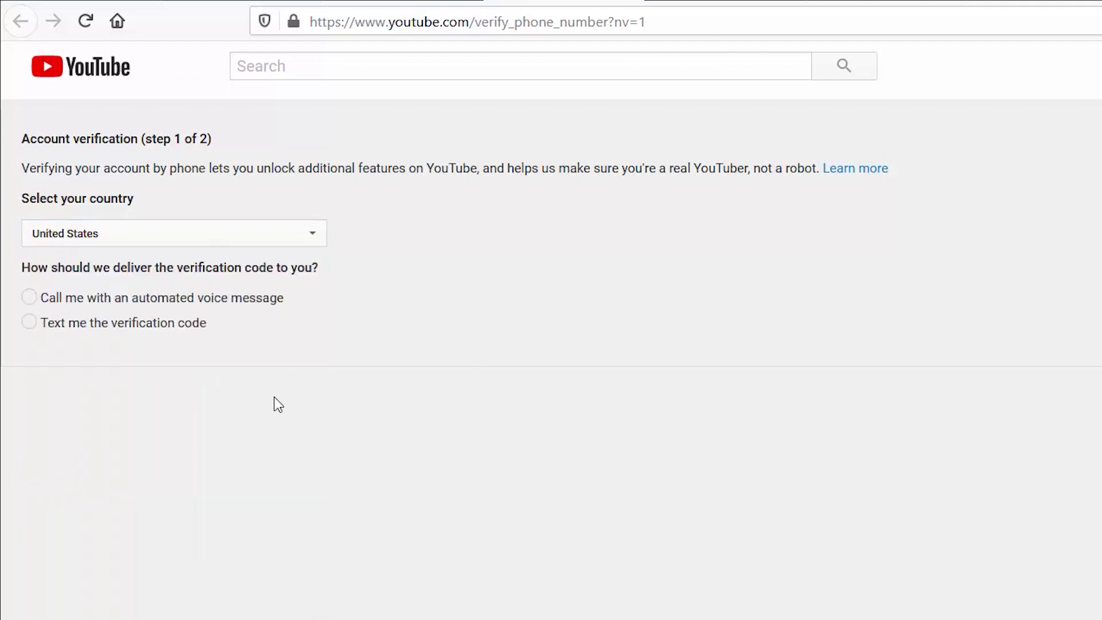
Choose to receive the verification code by text message and select the phone number field.
{"action": "left_click", "coordinate": [123, 323]}
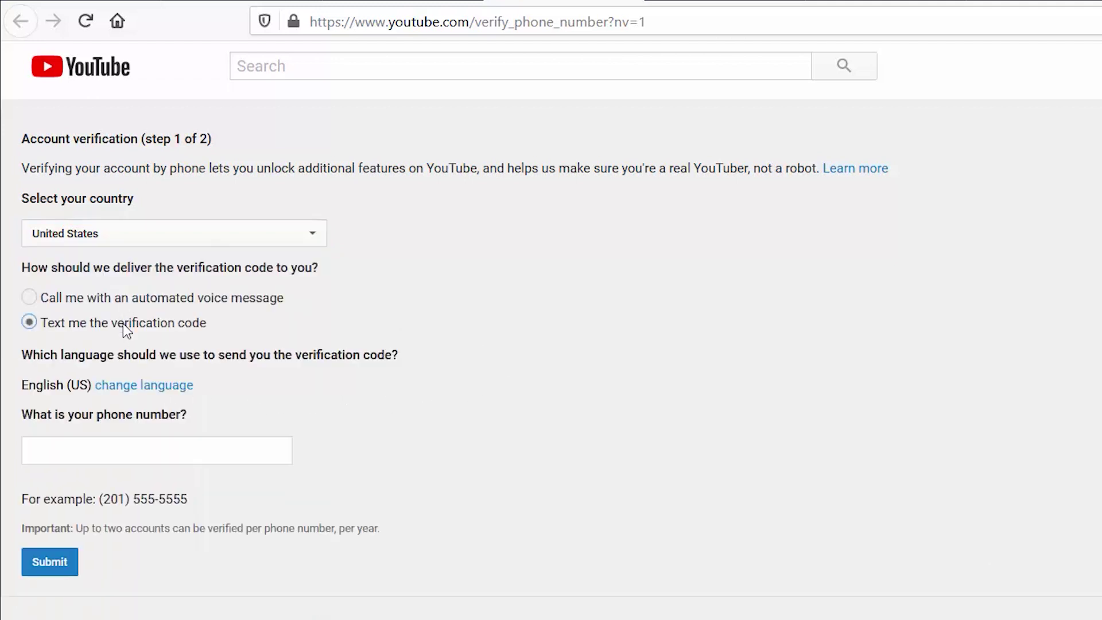
{"action": "left_click", "coordinate": [173, 448]}
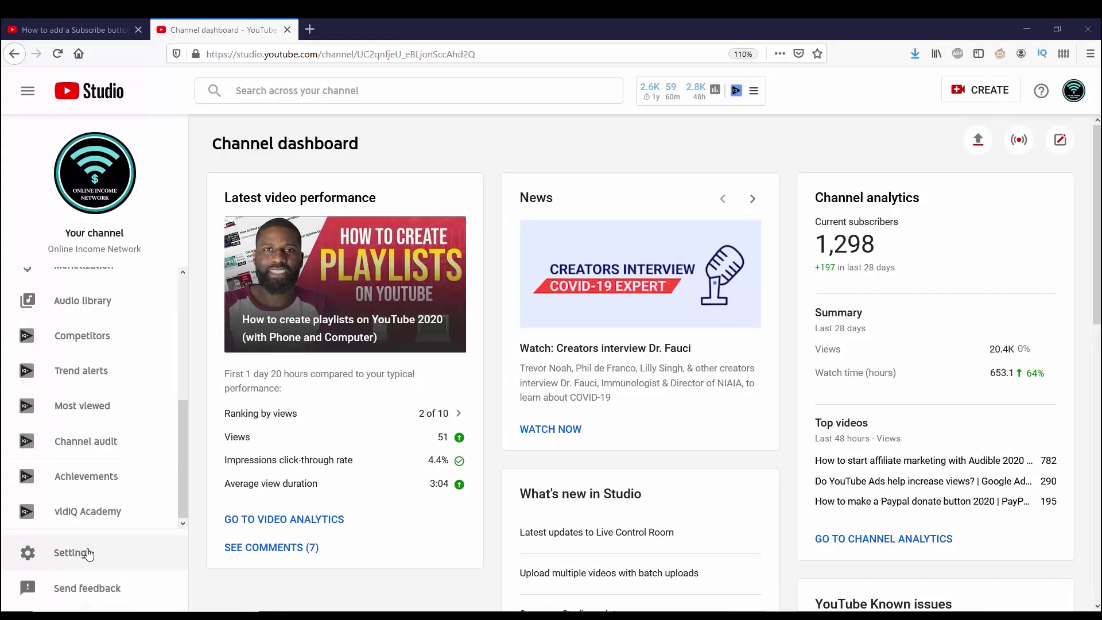
Return to Channel Feature eligibility and expand the phone-verification features to confirm Enabled.
{"action": "left_click", "coordinate": [72, 553]}
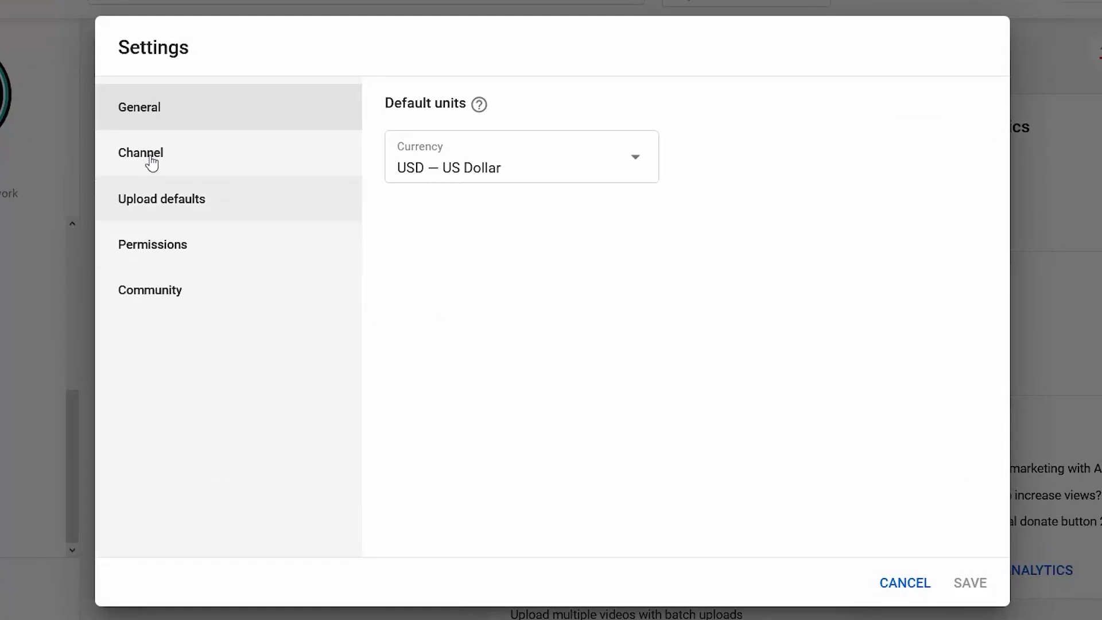
{"action": "left_click", "coordinate": [192, 197]}
{"action": "left_click", "coordinate": [763, 118]}
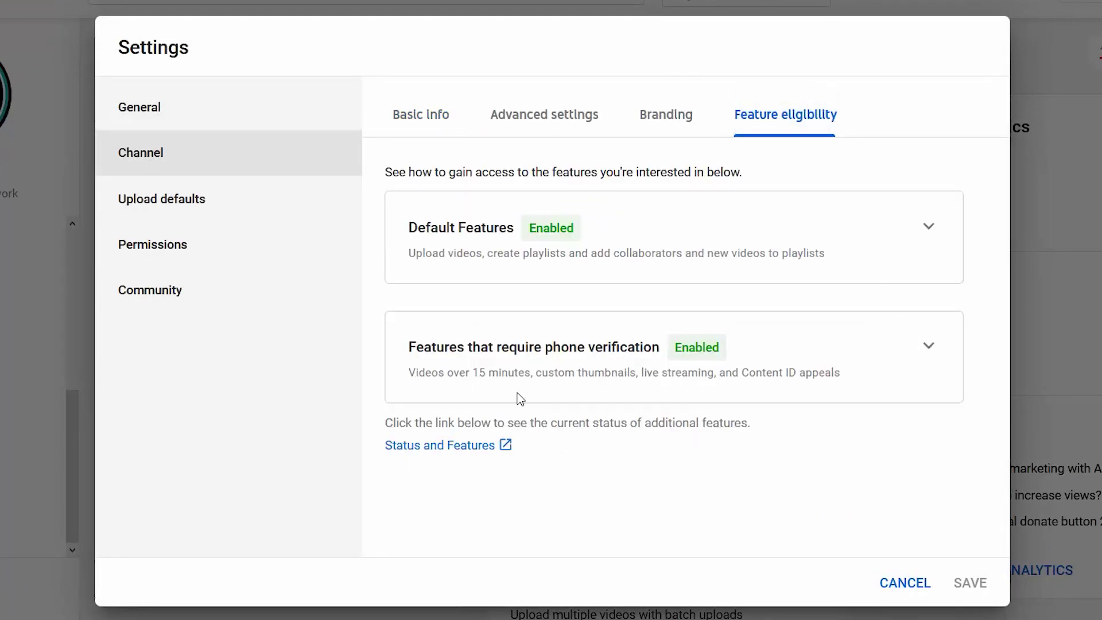
{"action": "left_click", "coordinate": [930, 347]}
{"action": "scroll", "coordinate": [836, 398], "scroll_direction": "down", "scroll_amount": 1}
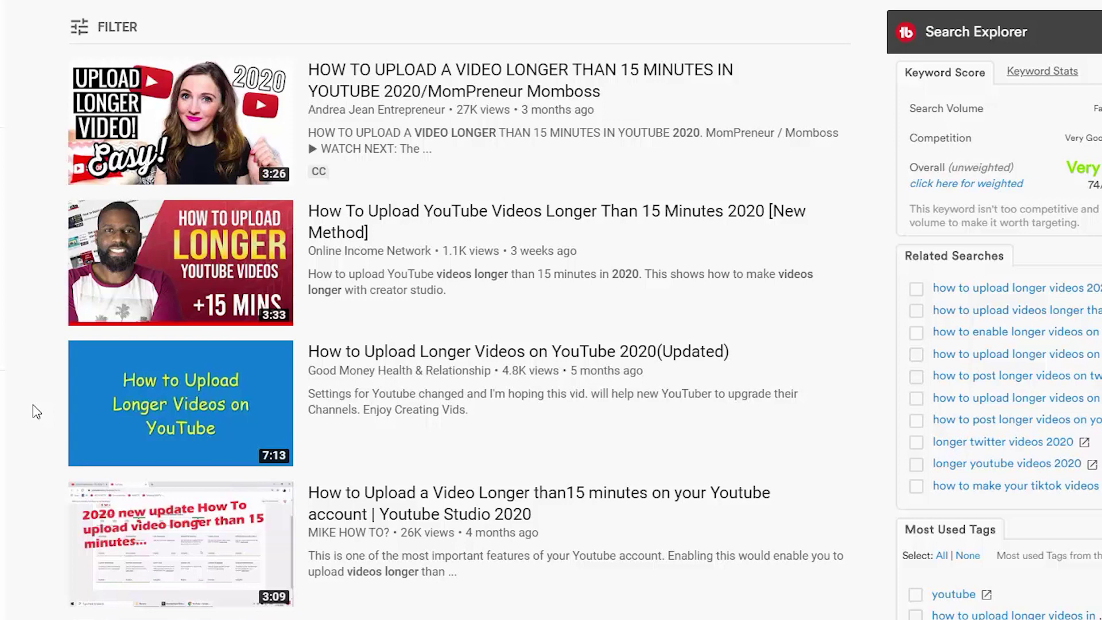
{"action": "scroll", "coordinate": [34, 410], "scroll_direction": "down", "scroll_amount": 2}
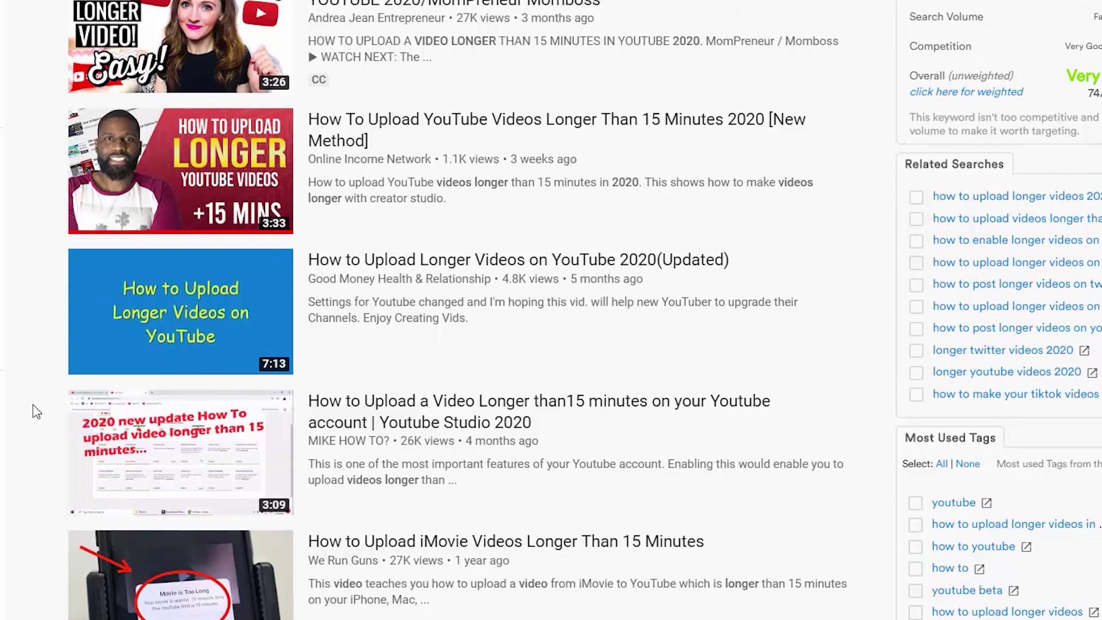
{"action": "scroll", "coordinate": [69, 422], "scroll_direction": "down", "scroll_amount": 2}
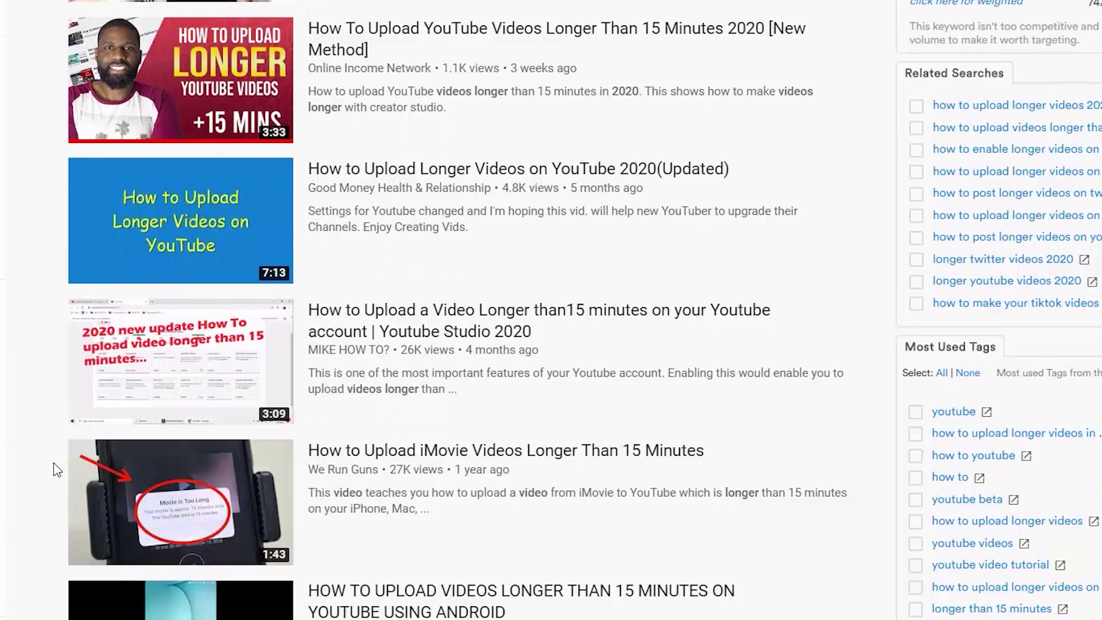
{"action": "scroll", "coordinate": [56, 468], "scroll_direction": "down", "scroll_amount": 4}
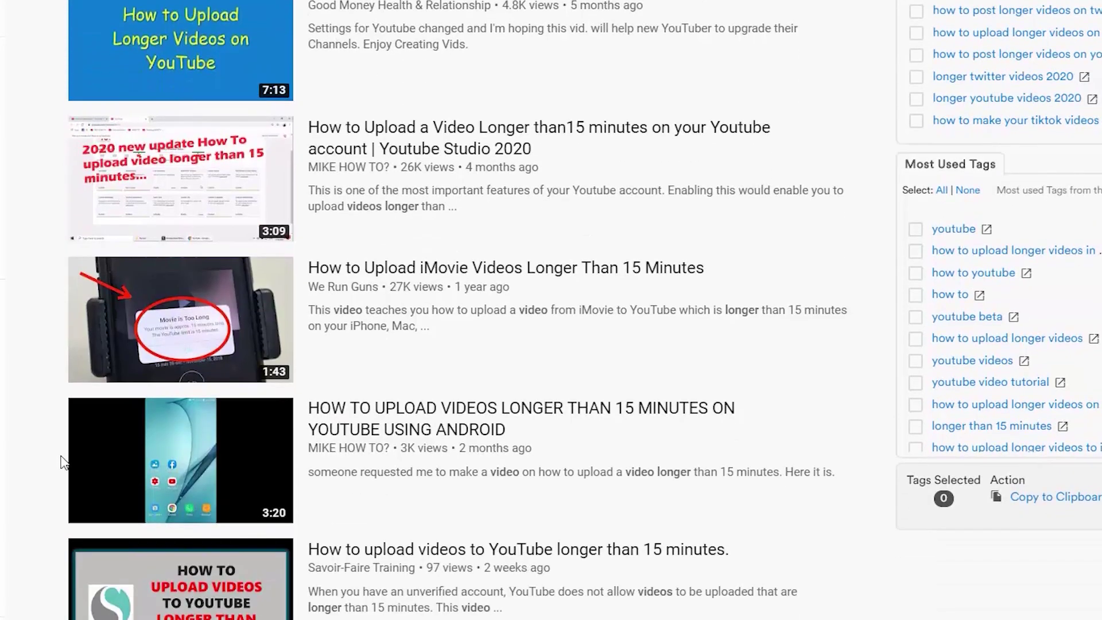
{"action": "scroll", "coordinate": [58, 459], "scroll_direction": "up", "scroll_amount": 8}
{"action": "scroll", "coordinate": [57, 459], "scroll_direction": "down", "scroll_amount": 1}
{"action": "scroll", "coordinate": [53, 515], "scroll_direction": "up", "scroll_amount": 2}
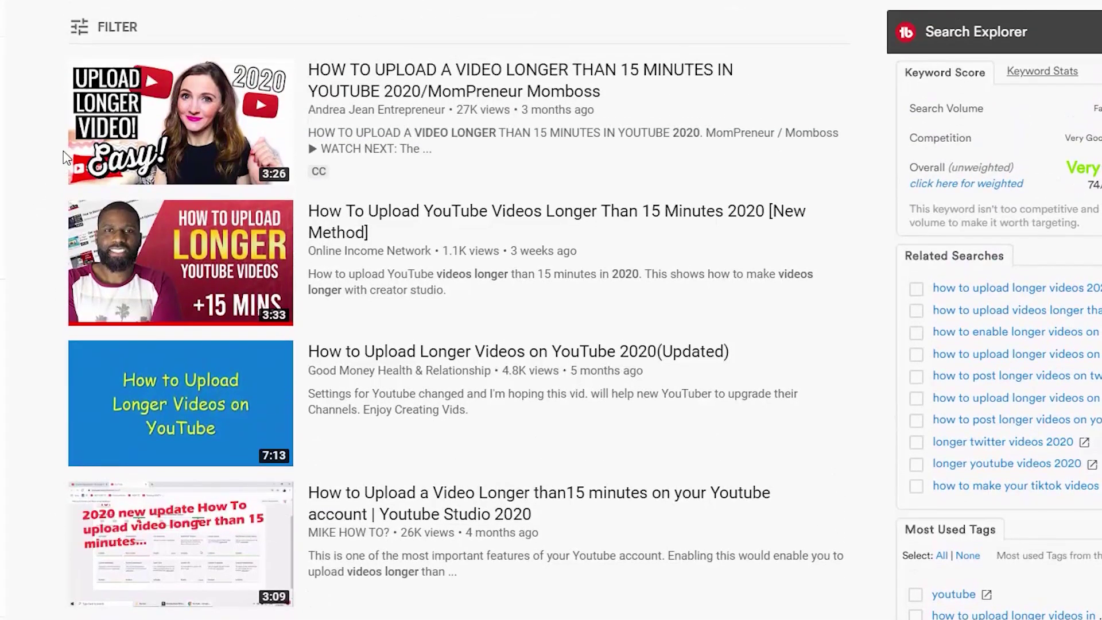
{"action": "mouse_move", "coordinate": [418, 140]}
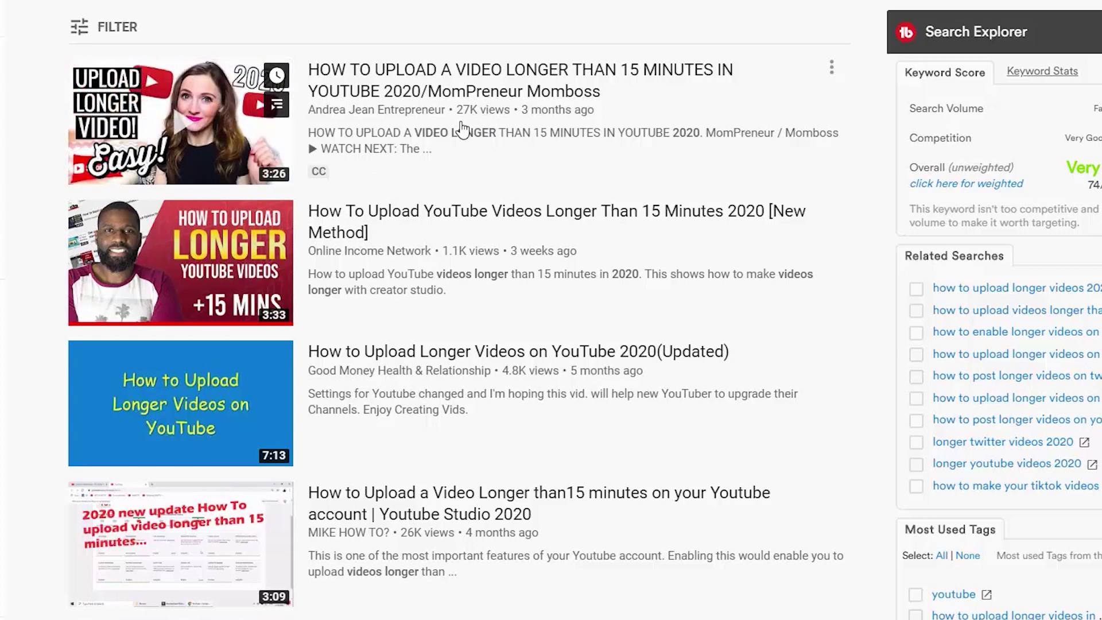
{"action": "mouse_move", "coordinate": [468, 241]}
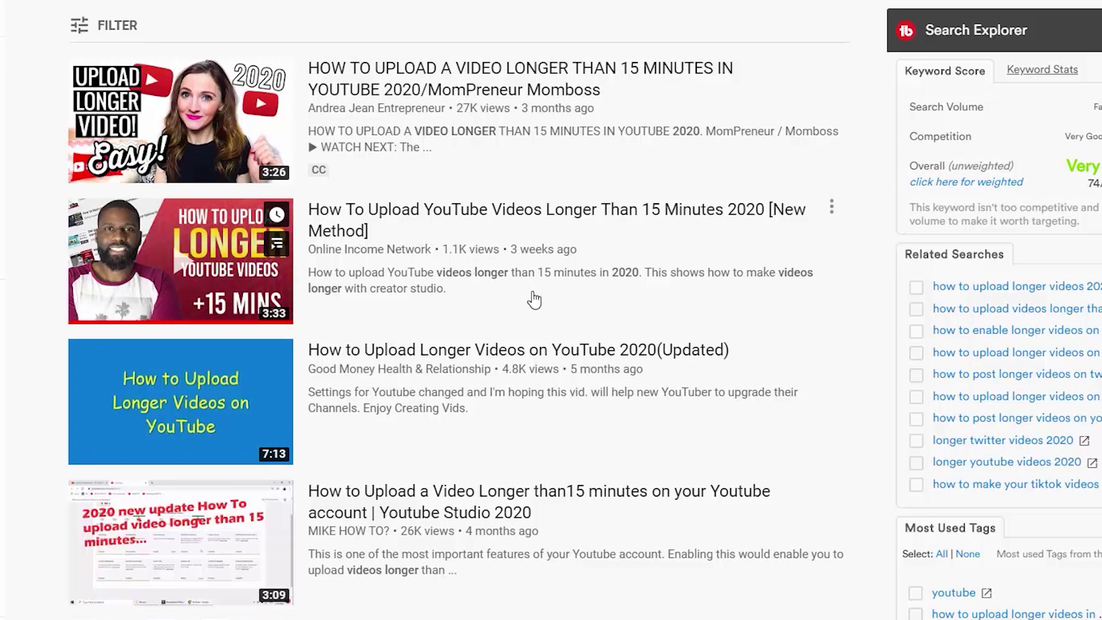
{"action": "scroll", "coordinate": [529, 298], "scroll_direction": "down", "scroll_amount": 6}
{"action": "scroll", "coordinate": [534, 298], "scroll_direction": "down", "scroll_amount": 6}
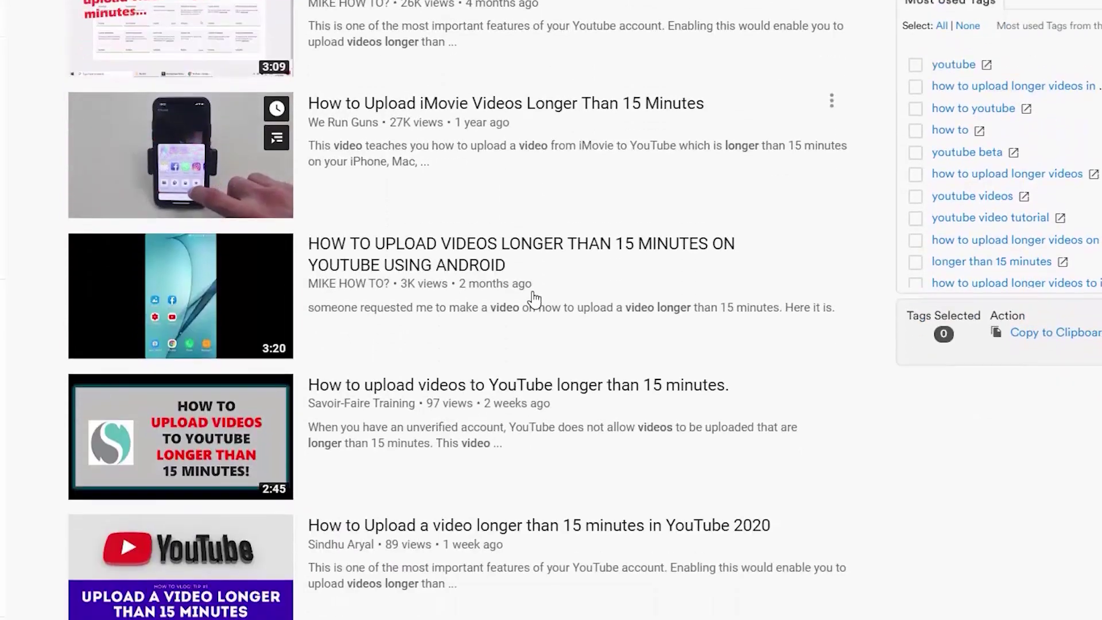
{"action": "scroll", "coordinate": [533, 299], "scroll_direction": "down", "scroll_amount": 6}
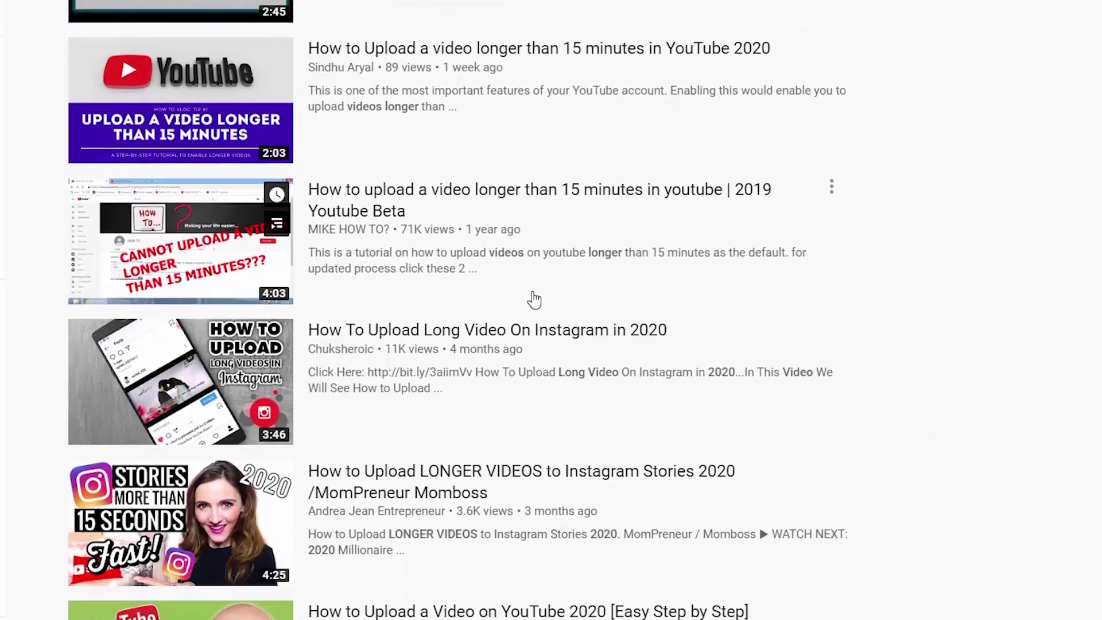
{"action": "scroll", "coordinate": [534, 298], "scroll_direction": "down", "scroll_amount": 2}
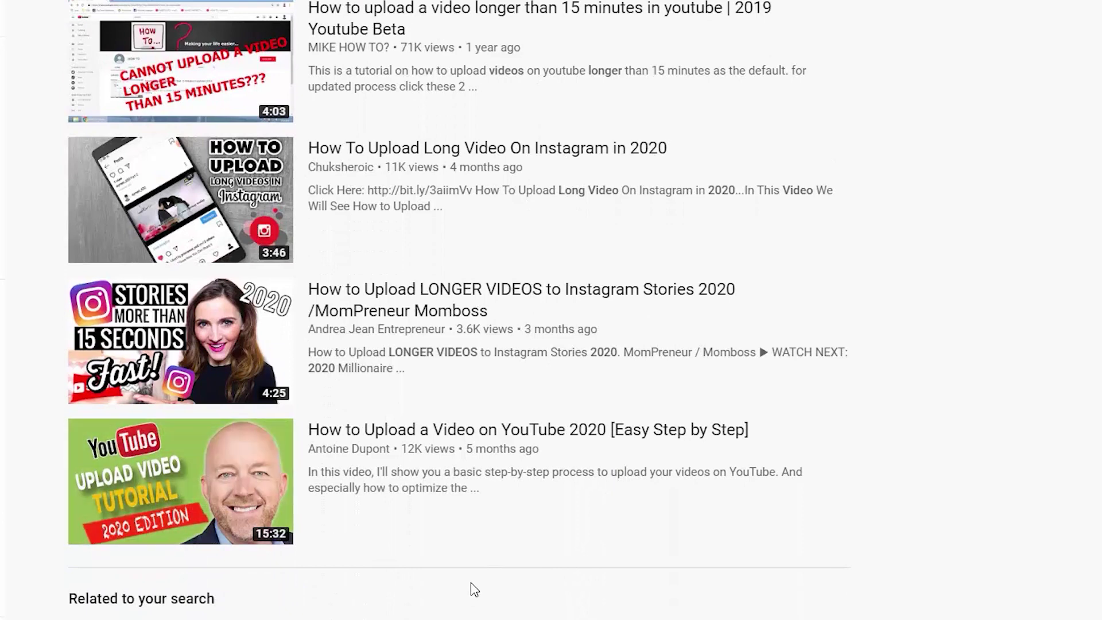
{"action": "mouse_move", "coordinate": [450, 541]}
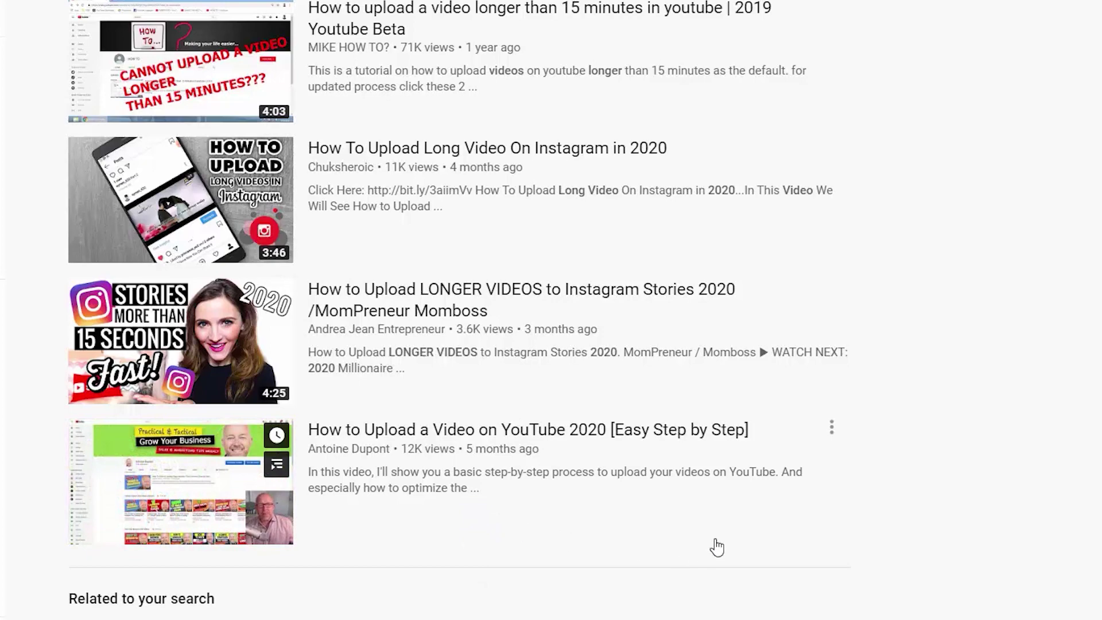
{"action": "scroll", "coordinate": [917, 529], "scroll_direction": "down", "scroll_amount": 2}
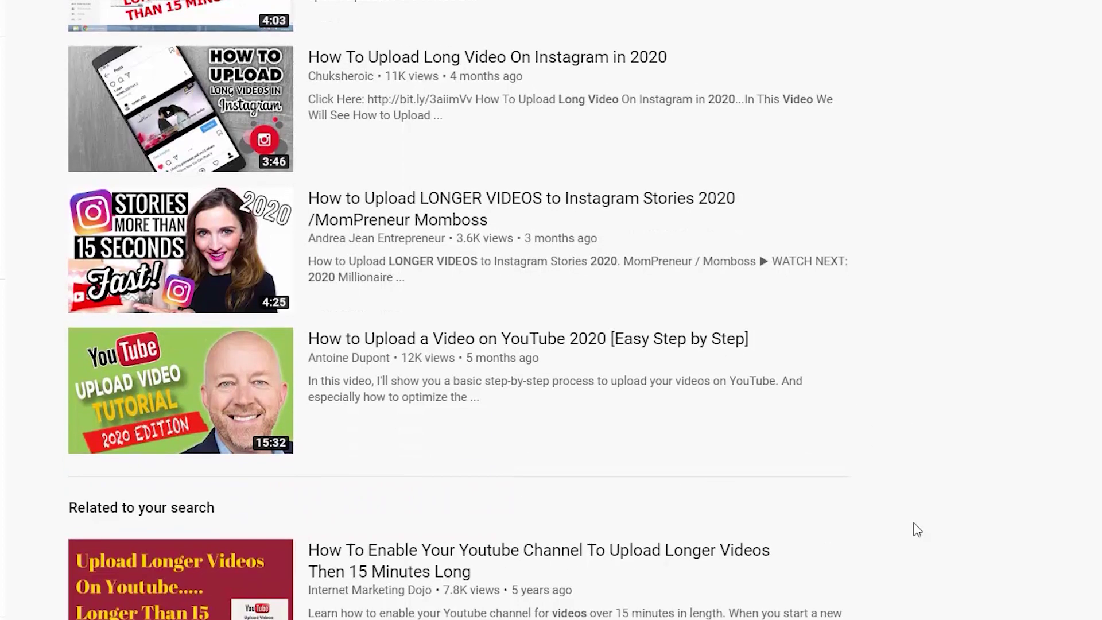